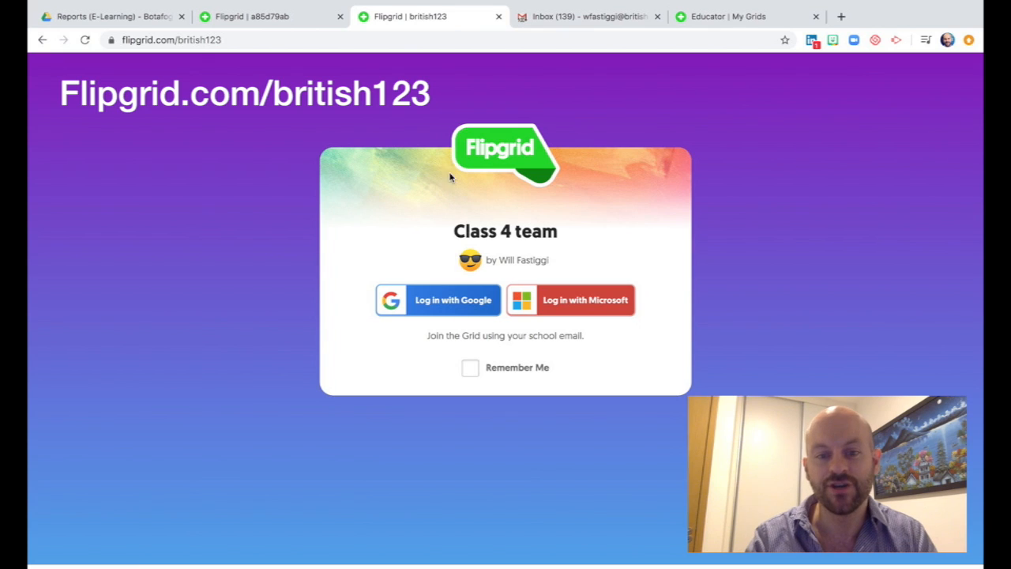
Step: Log in to the Class 4 team grid with the student's Google account, entering the account password
left_click(450, 310)
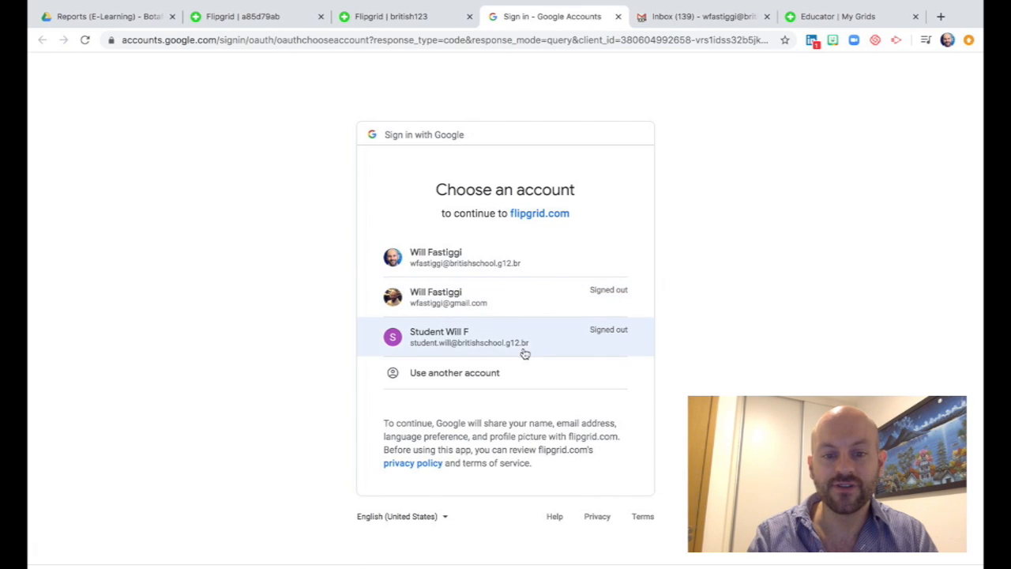
left_click(483, 338)
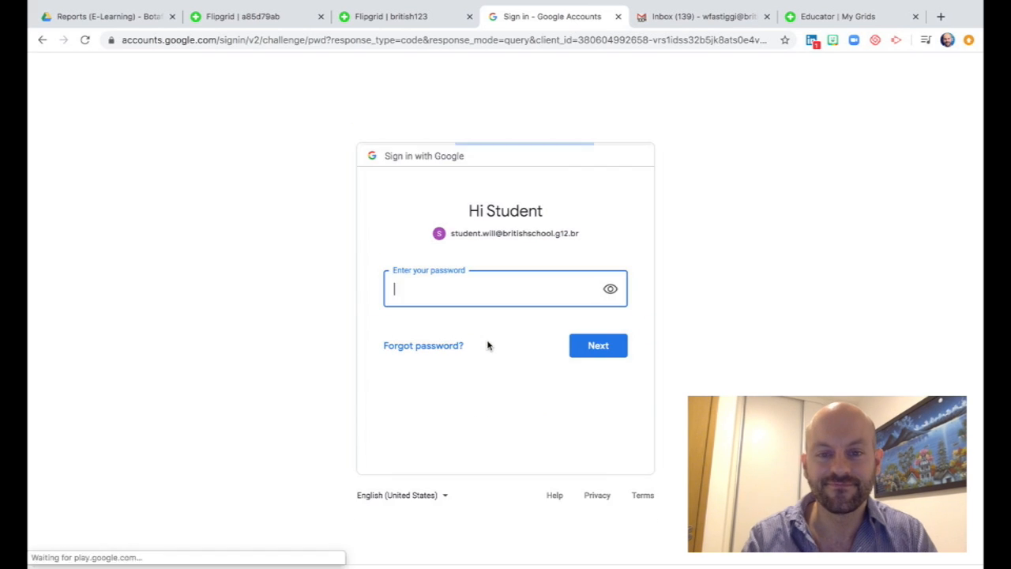
key("ctrl+v")
left_click(600, 347)
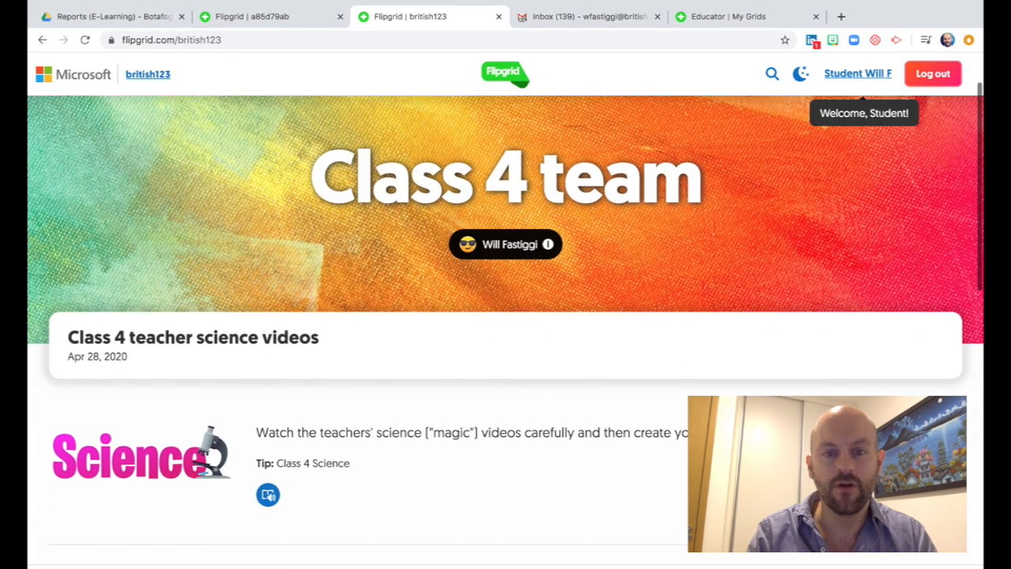
Step: Examine the Class 4 teacher science videos topic, its instructions and the teachers' video responses
scroll(699, 338, "down", 4)
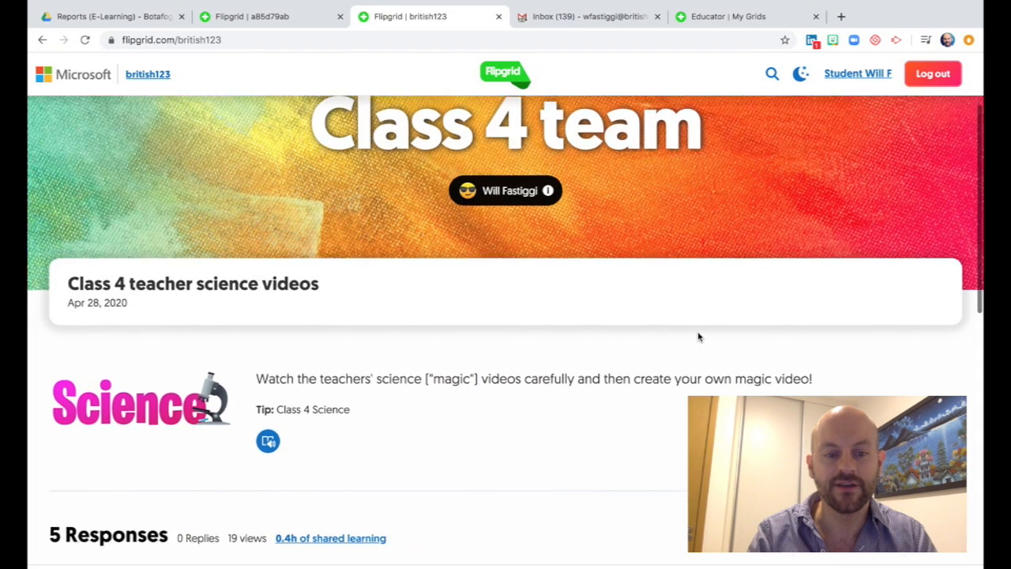
scroll(700, 337, "down", 2)
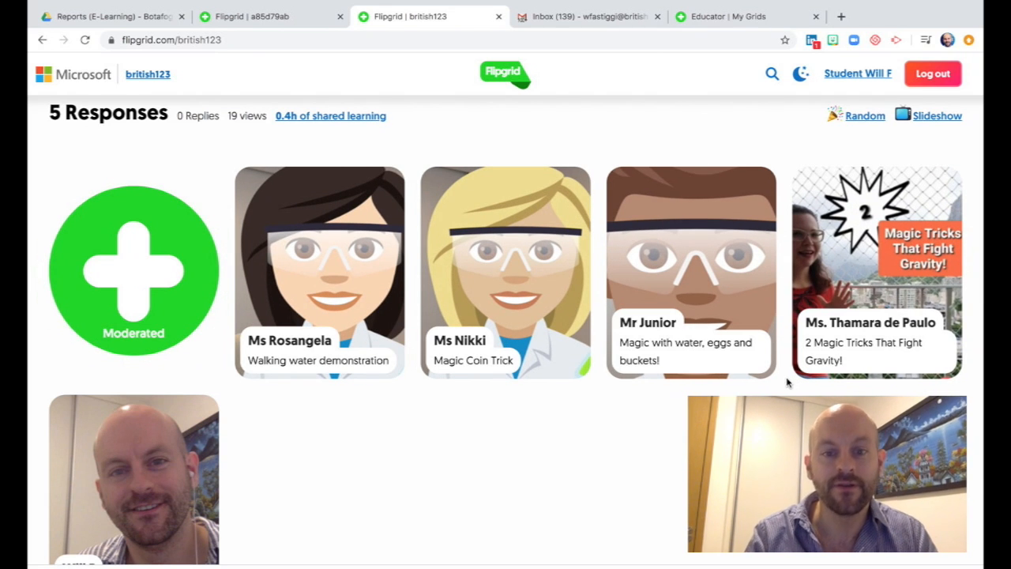
scroll(787, 382, "up", 1)
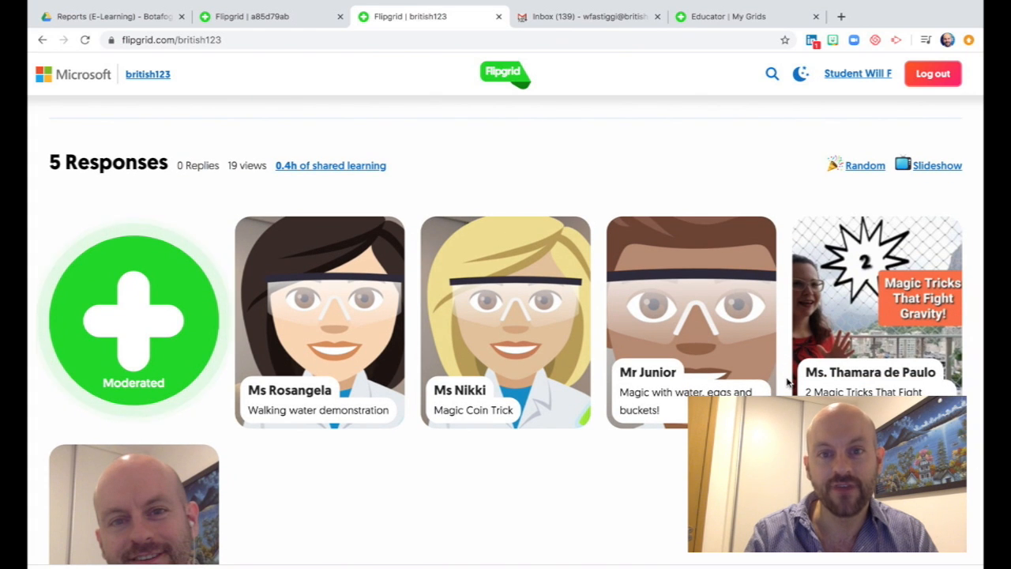
scroll(787, 383, "down", 1)
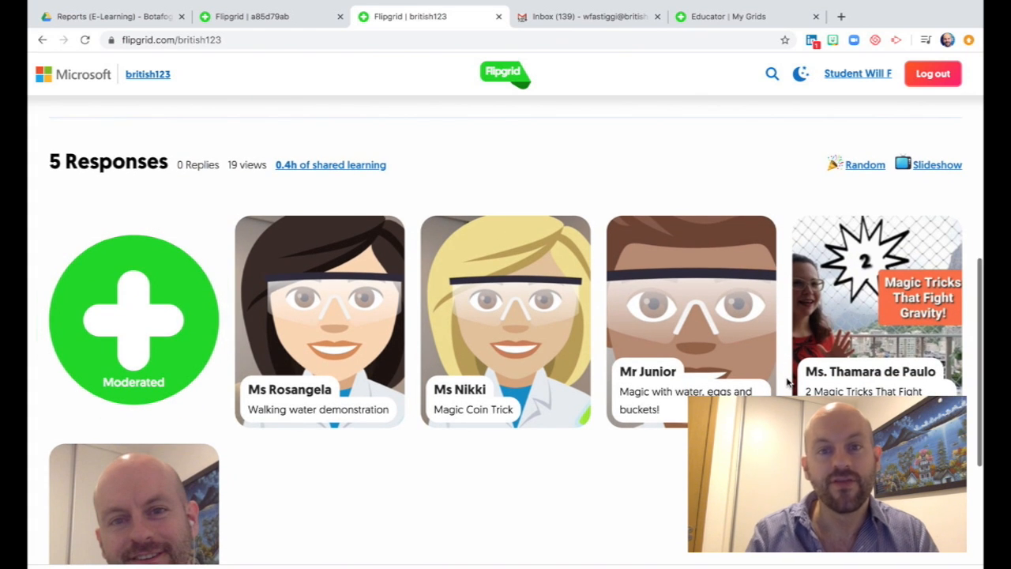
scroll(787, 383, "down", 1)
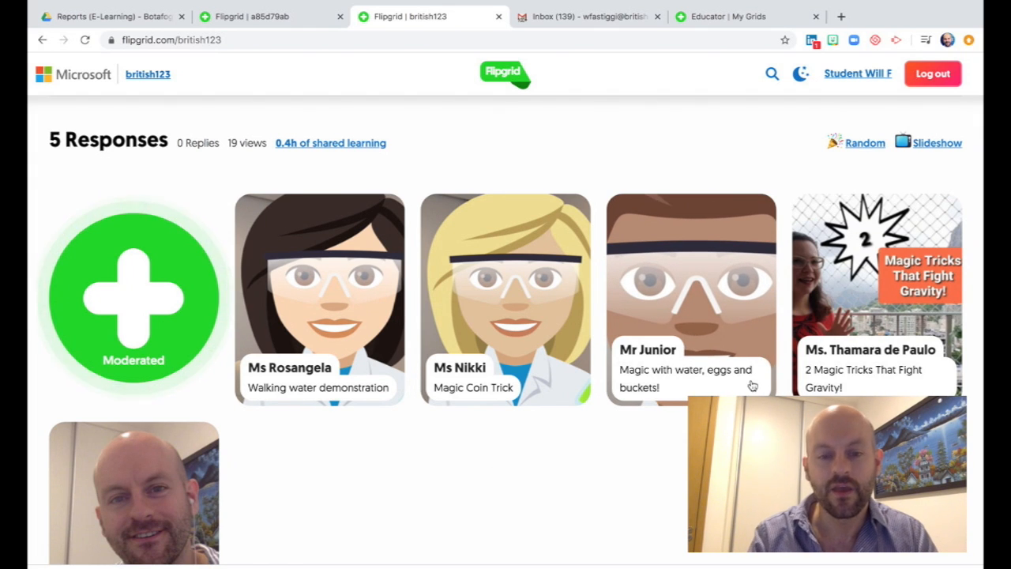
scroll(752, 386, "up", 1)
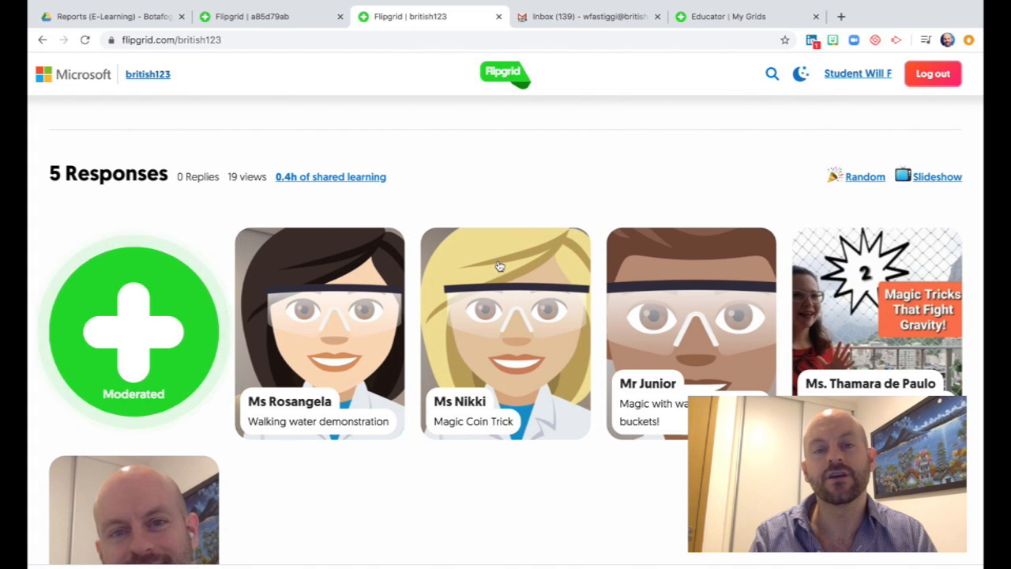
scroll(500, 270, "up", 1)
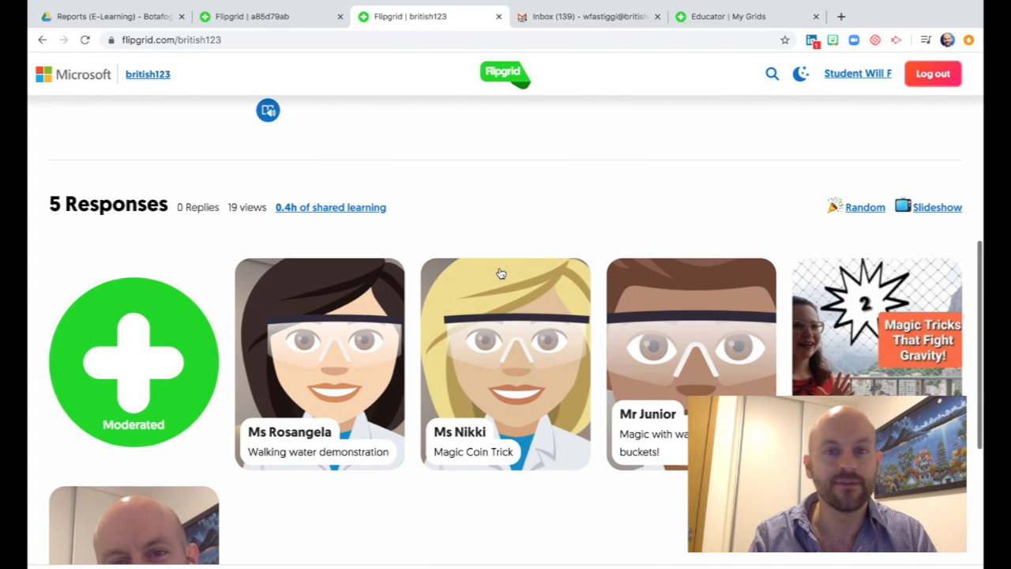
scroll(474, 308, "down", 2)
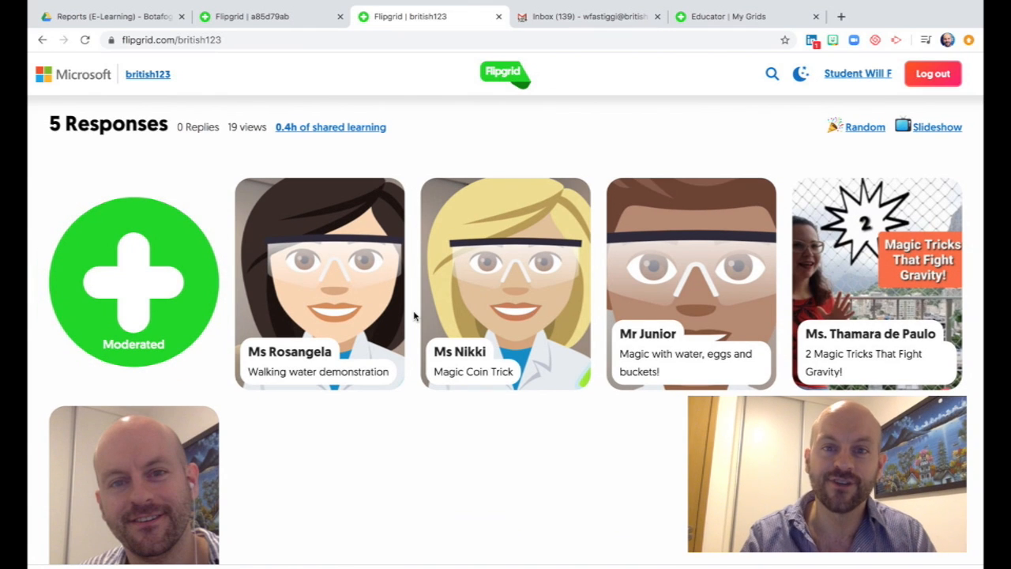
scroll(220, 360, "up", 1)
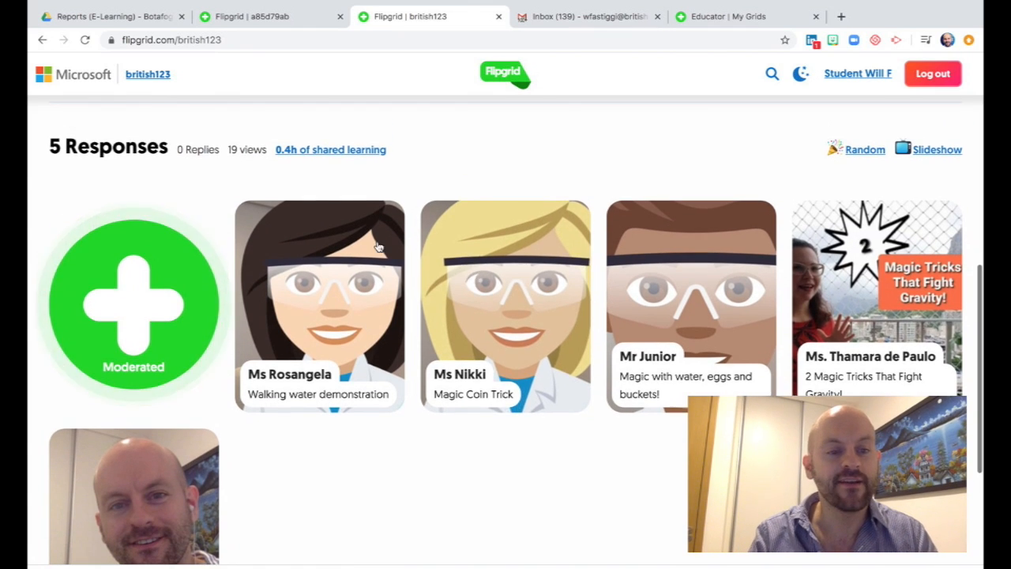
Step: Start a new video response in the Class 4 teacher science videos topic
left_click(173, 317)
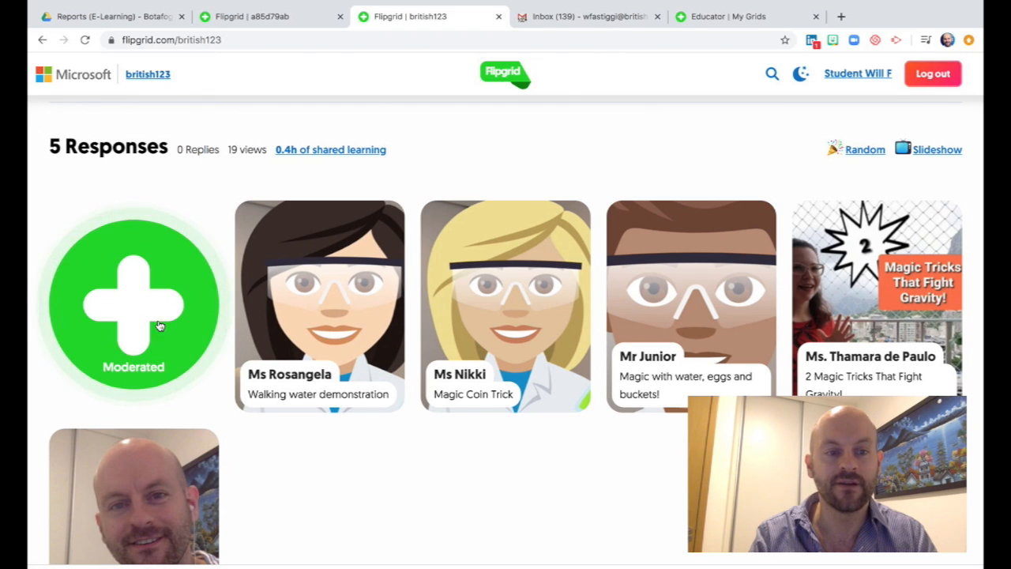
left_click(167, 283)
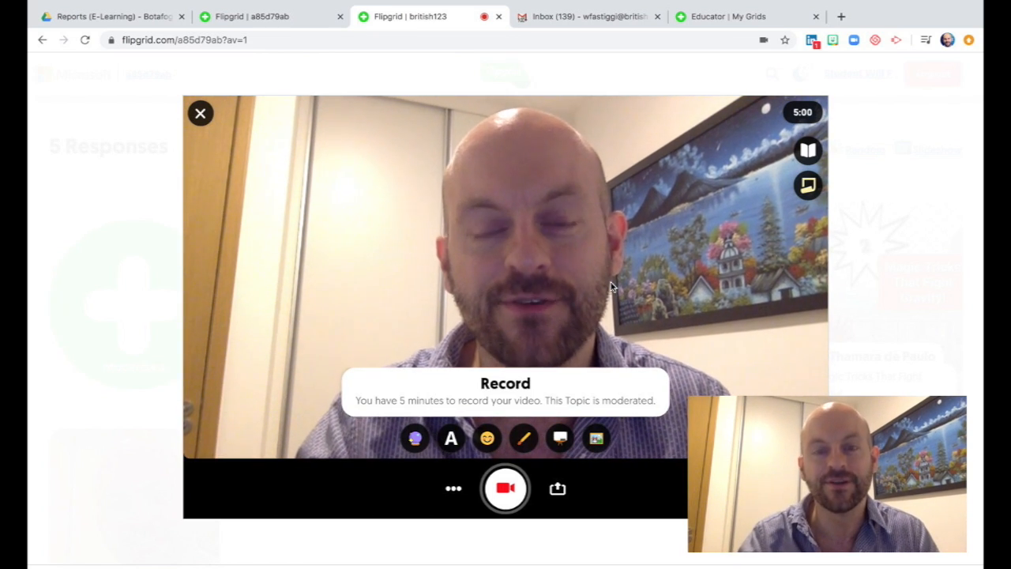
left_click(558, 489)
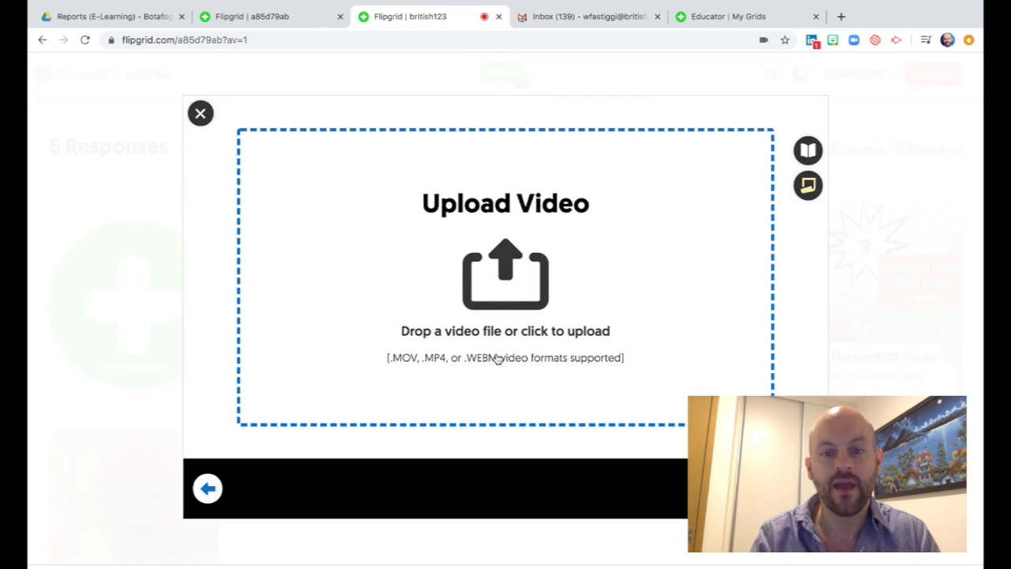
left_click(511, 296)
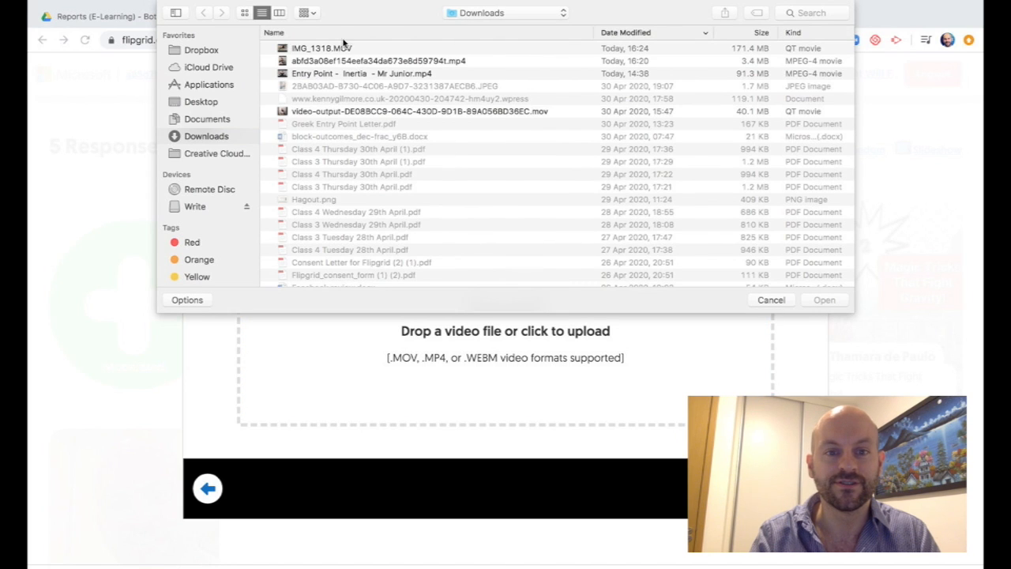
left_click(332, 76)
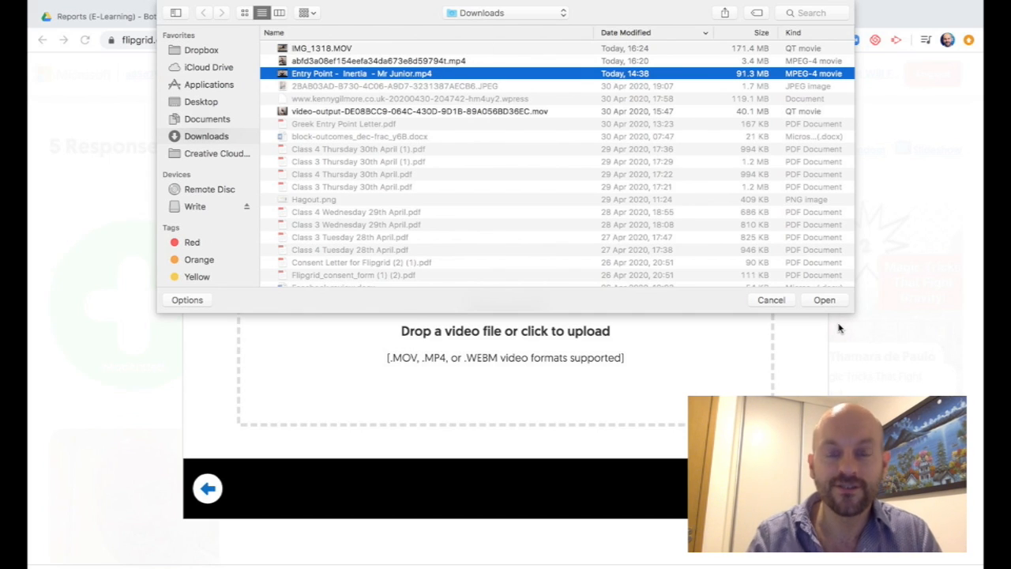
left_click(771, 301)
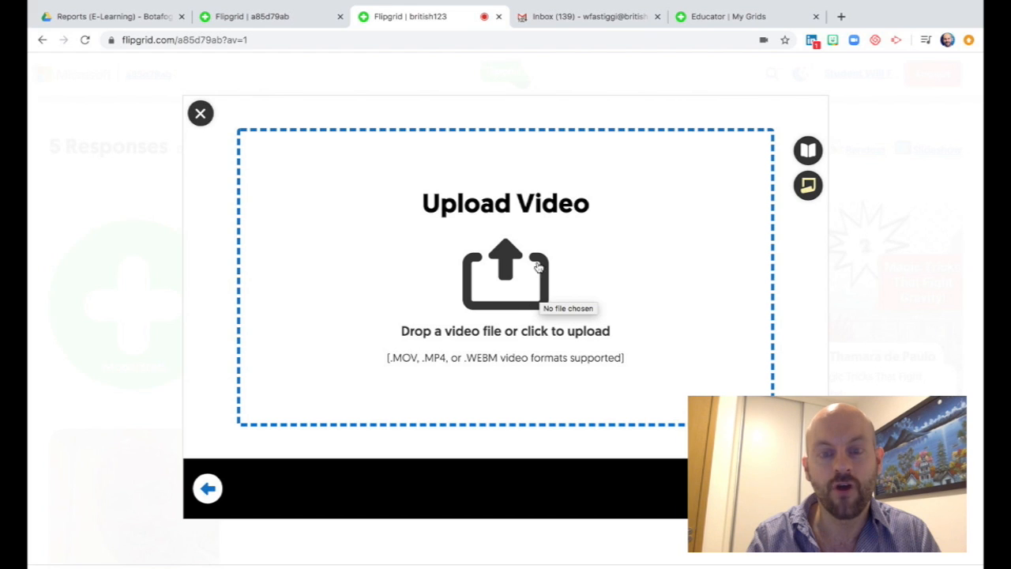
left_click(208, 488)
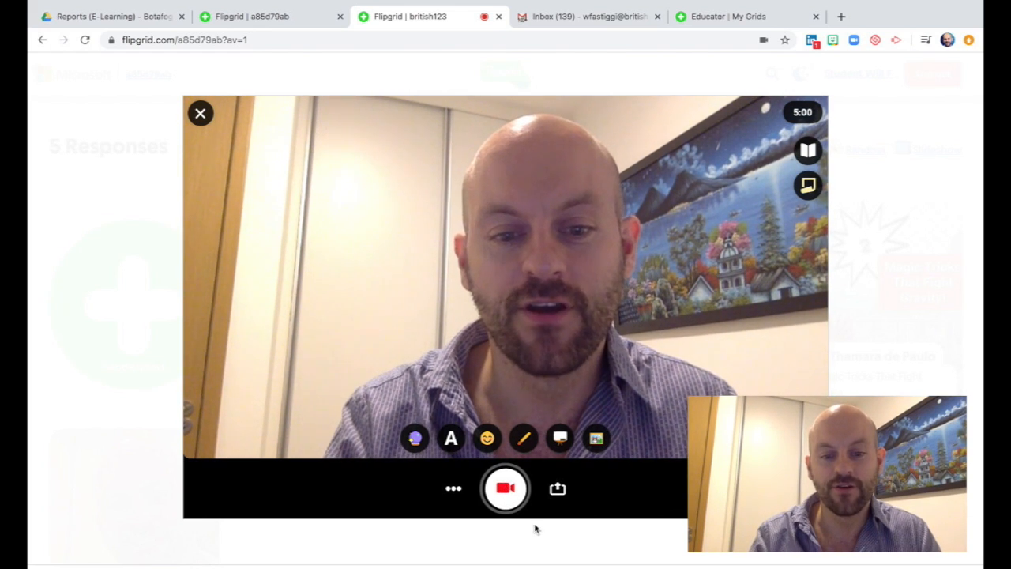
Step: Record a video response with the camera and snap a selfie to go with it
left_click(504, 490)
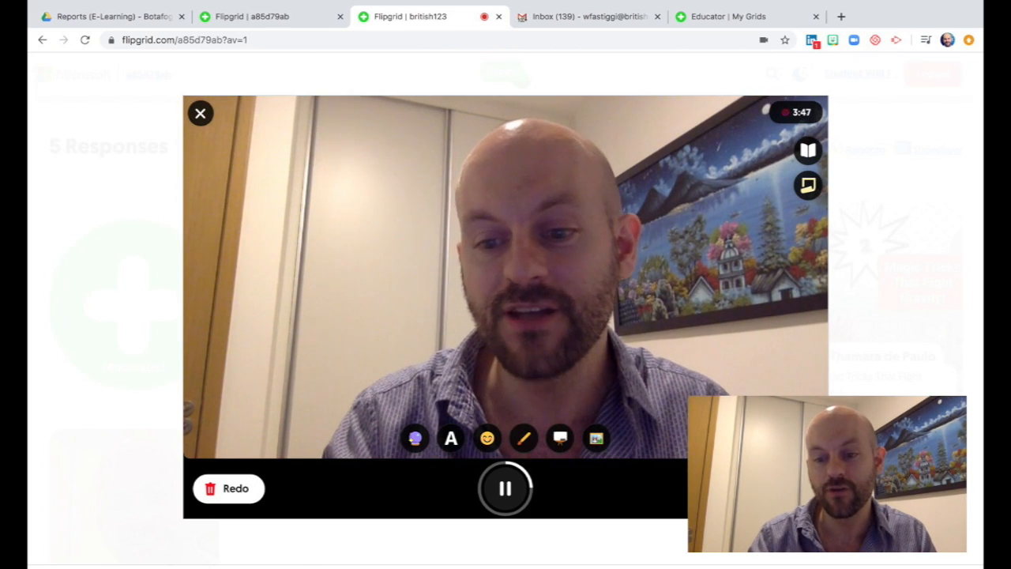
left_click(781, 488)
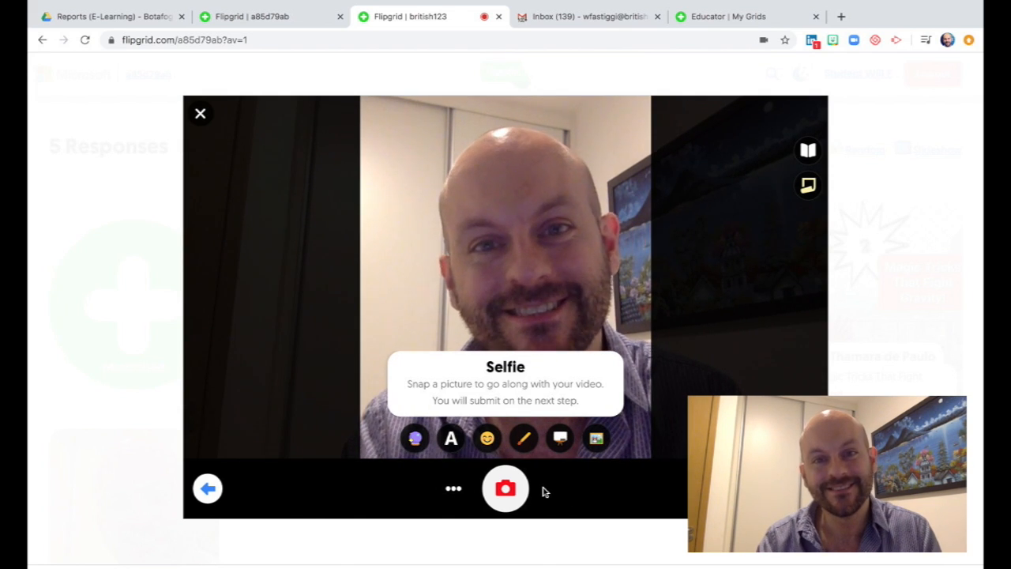
left_click(511, 490)
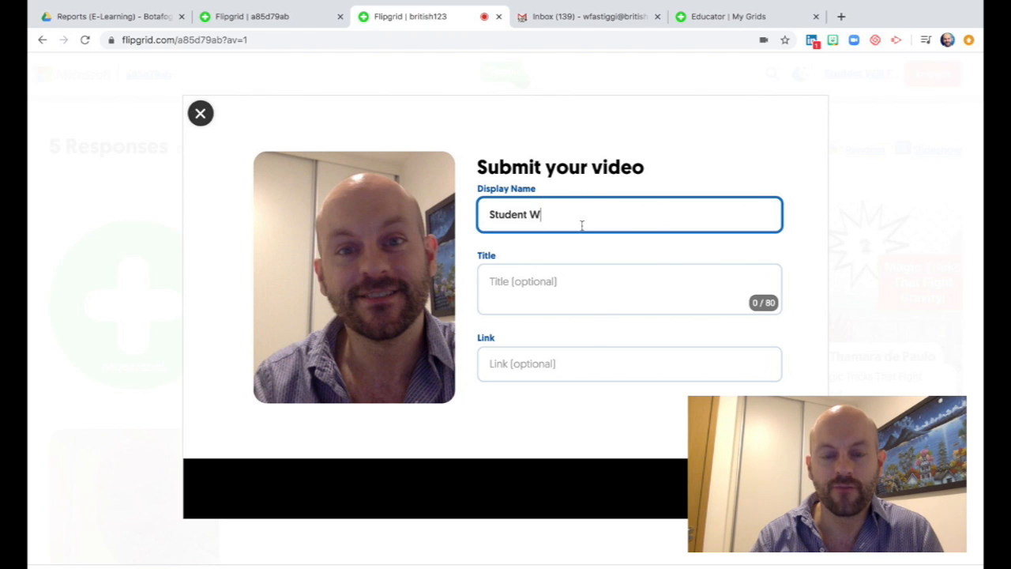
Step: Replace the display name on the video submission form with the teacher's title and first name
triple_click(548, 213)
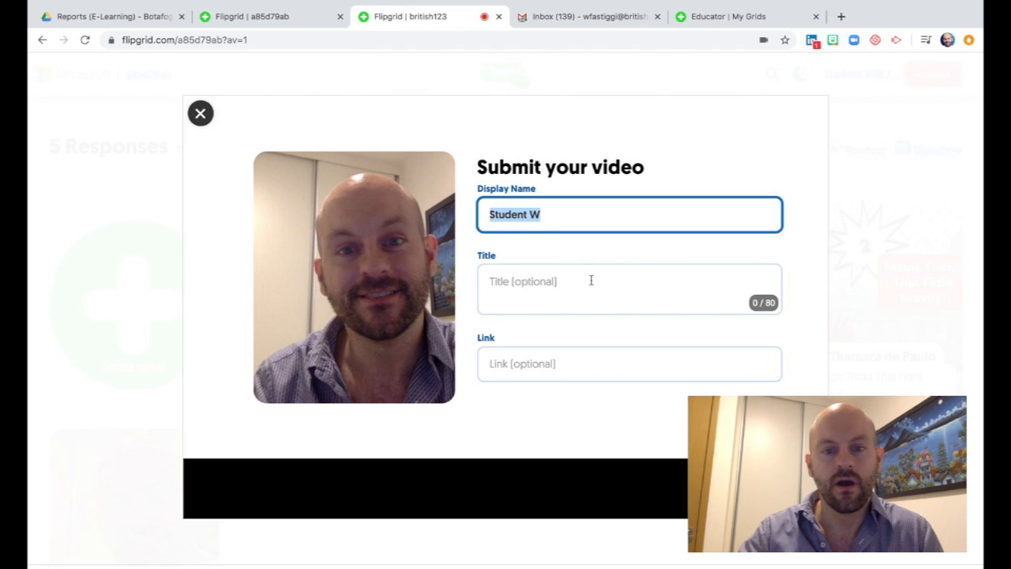
key("BackSpace")
type("Mr")
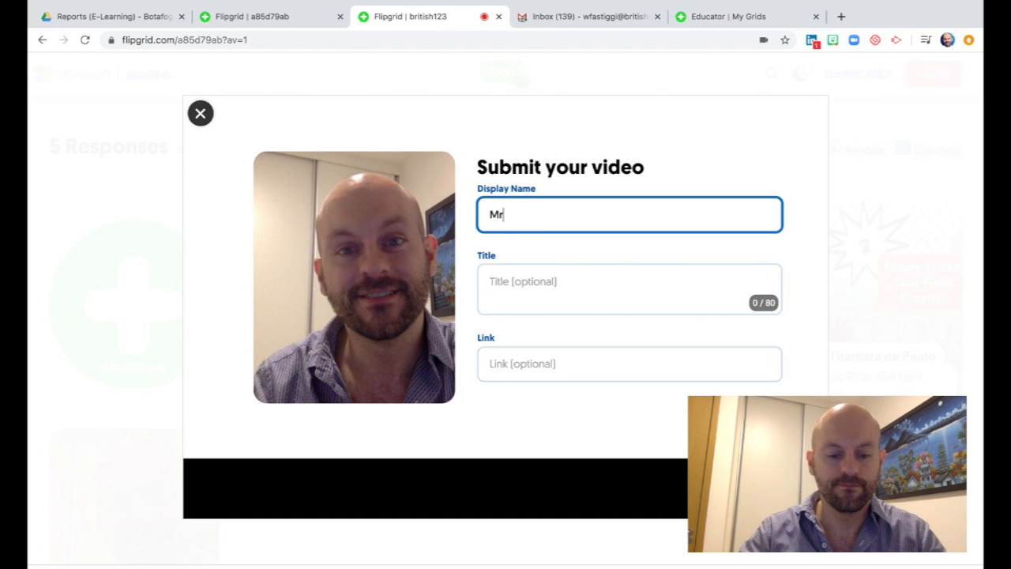
type(" Will")
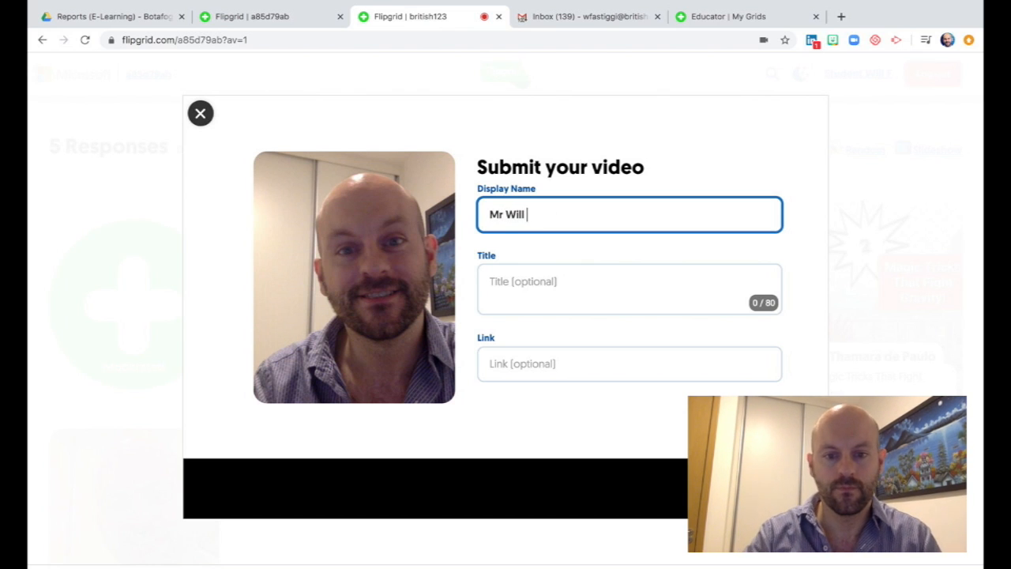
Step: Title the video "Magic trick example video" and submit it to the topic
left_click(602, 300)
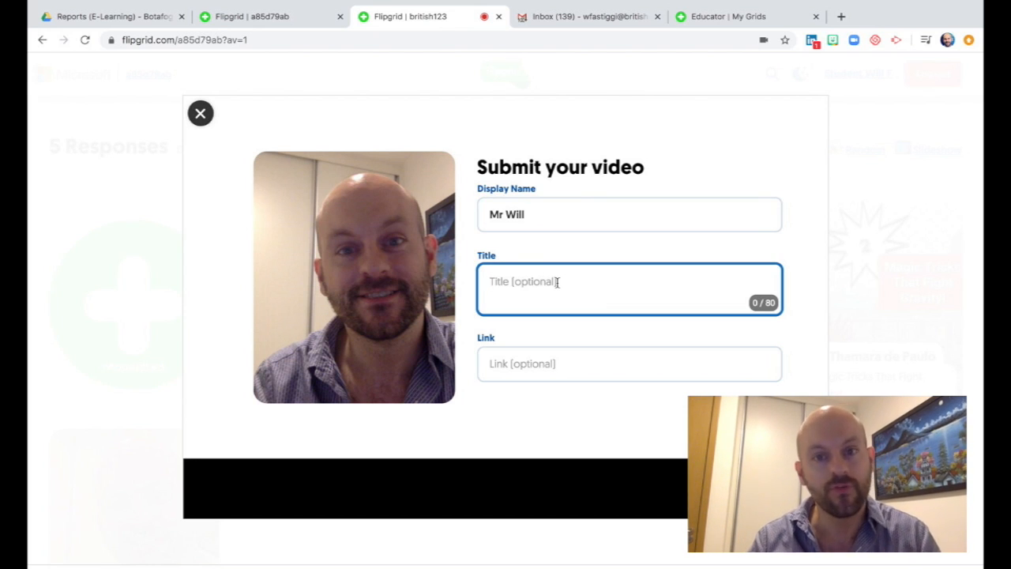
type("Mag")
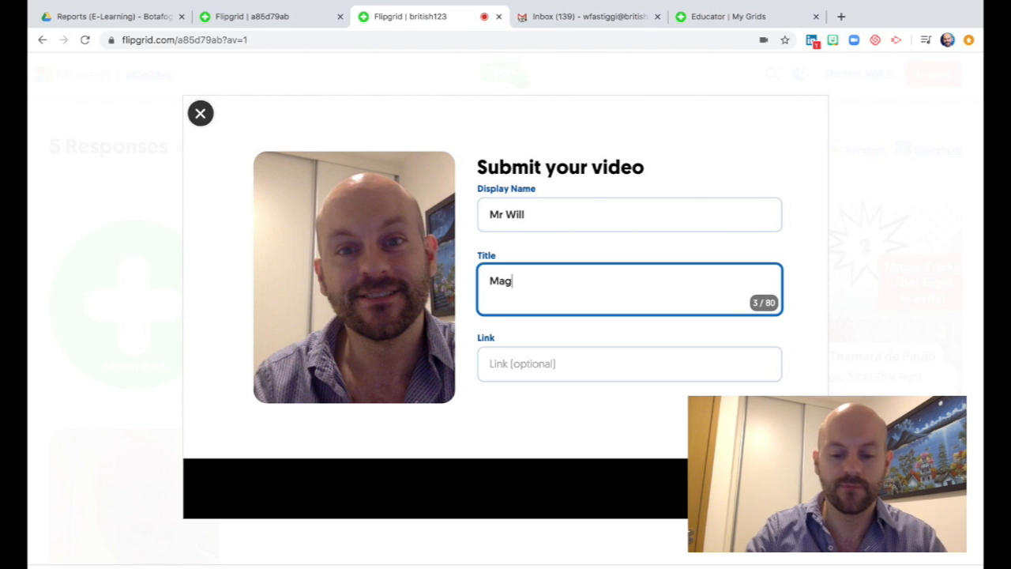
type("ic trick e")
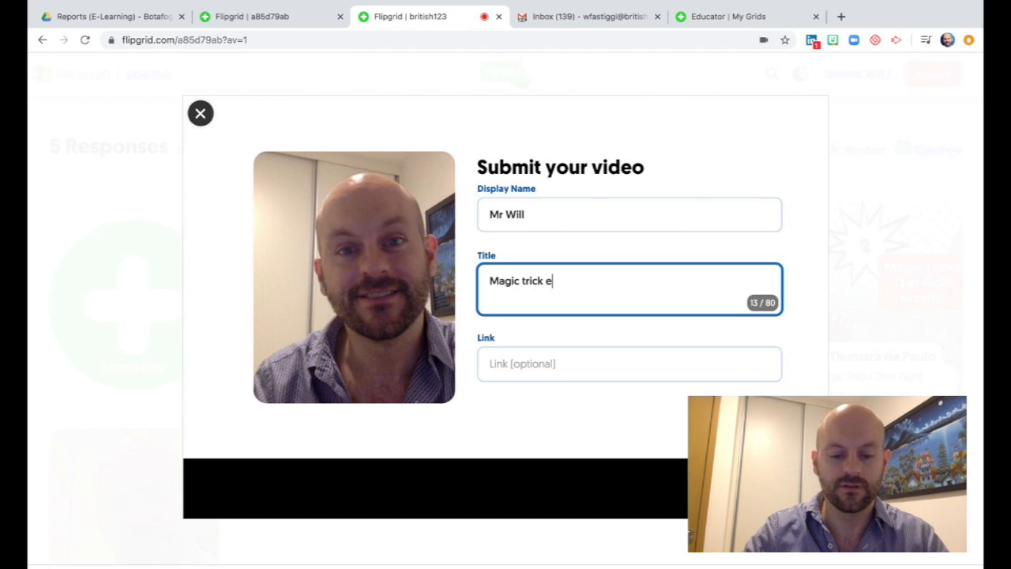
type("xample vi")
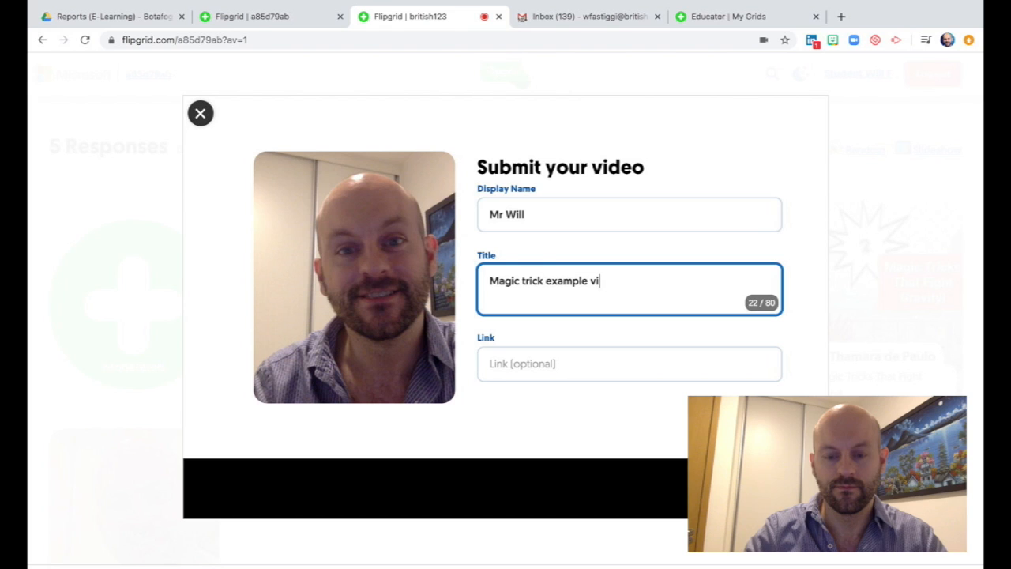
type("deo")
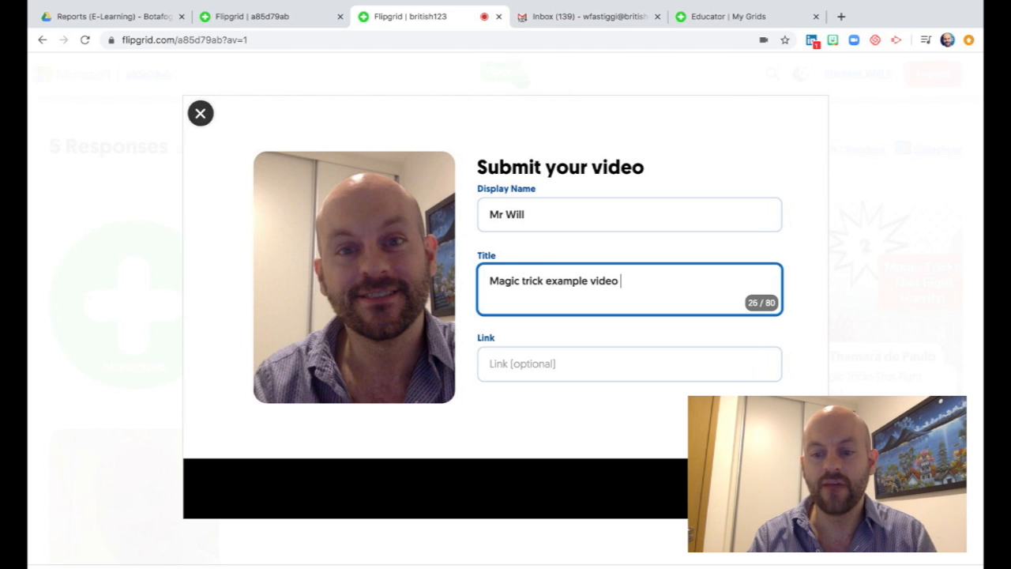
left_click(778, 488)
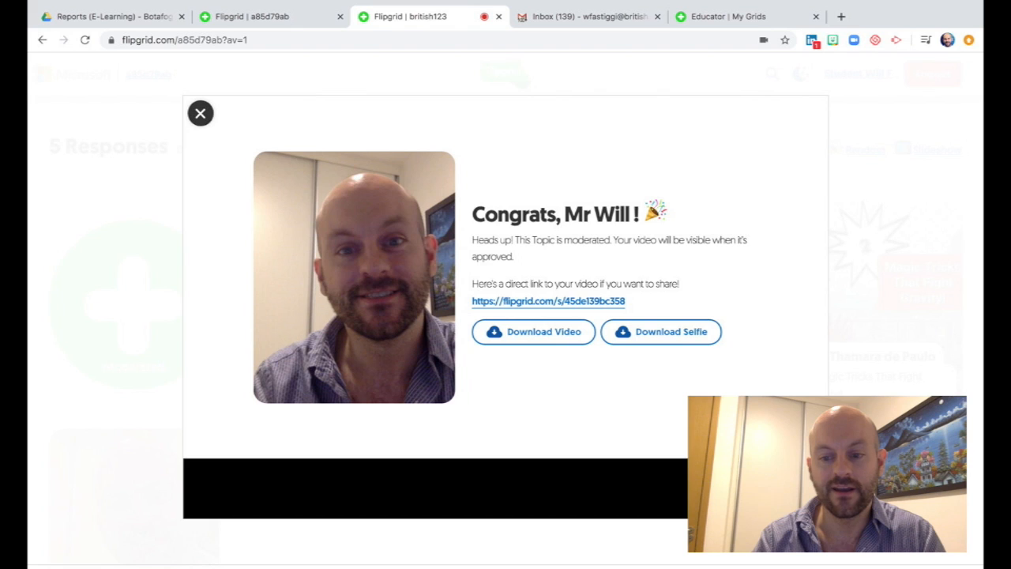
Step: Close the submission dialog and look over the topic's description and listed responses
scroll(506, 332, "down", 2)
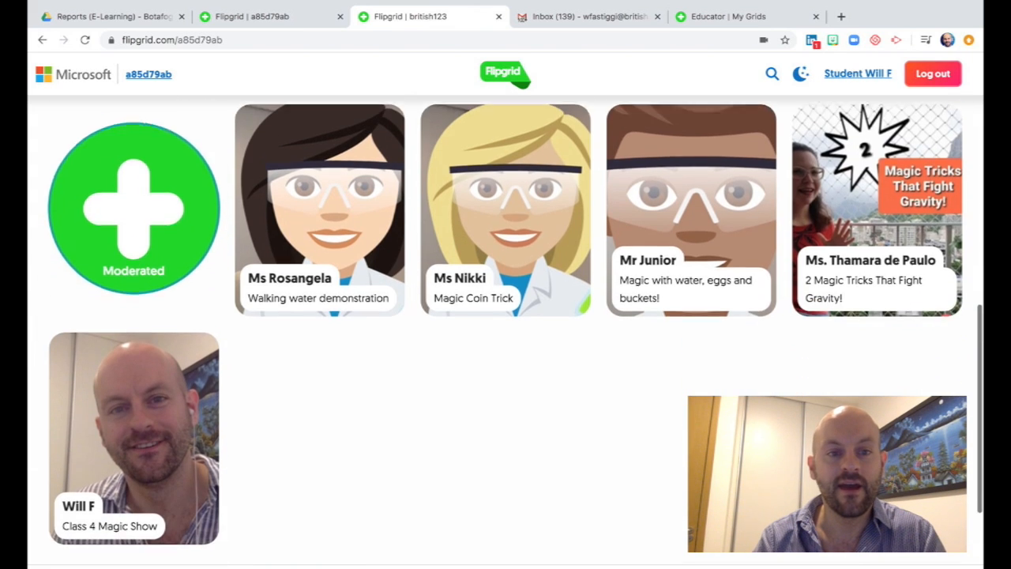
scroll(506, 332, "up", 3)
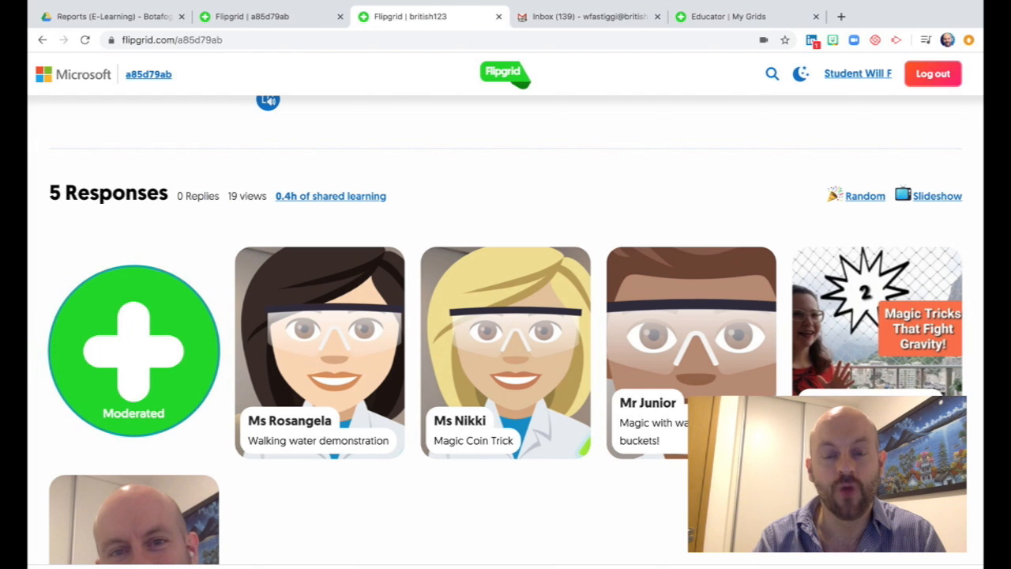
scroll(515, 553, "up", 3)
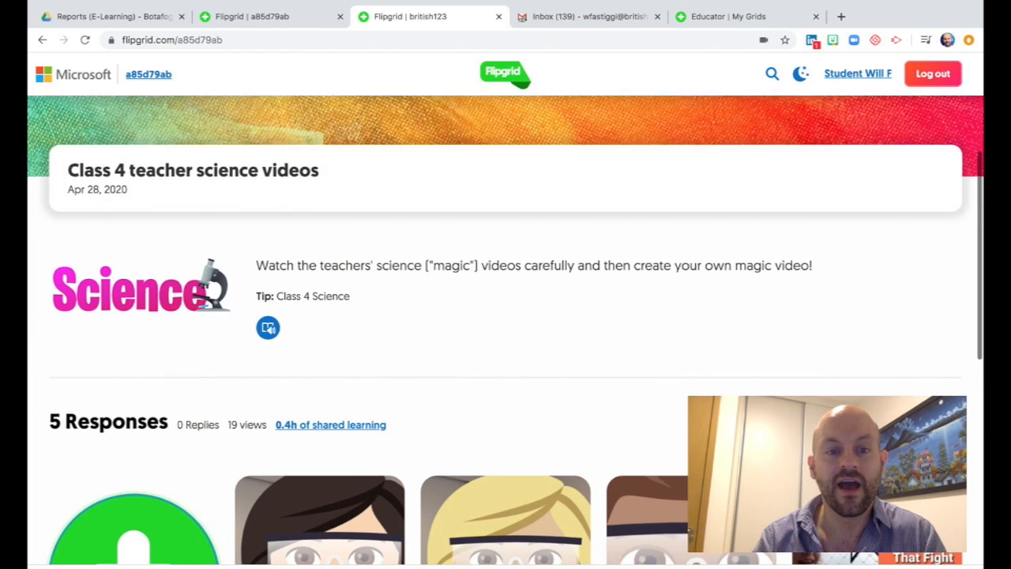
scroll(514, 553, "down", 4)
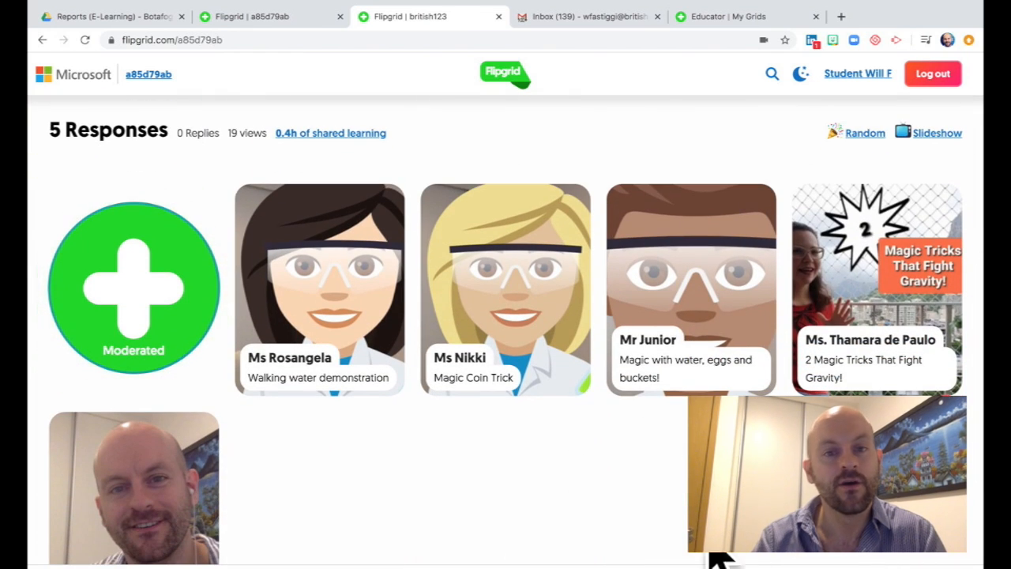